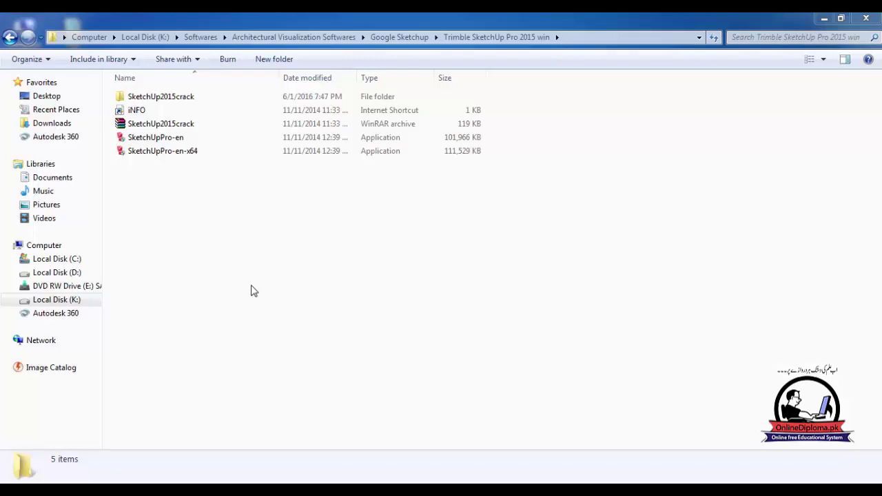
# Bring up the actions menu for the SketchUpPro-en-x64 installer in the Trimble SketchUp Pro 2015 win folder
pyautogui.click(161, 153)
pyautogui.rightClick(163, 155)
pyautogui.click(145, 188)
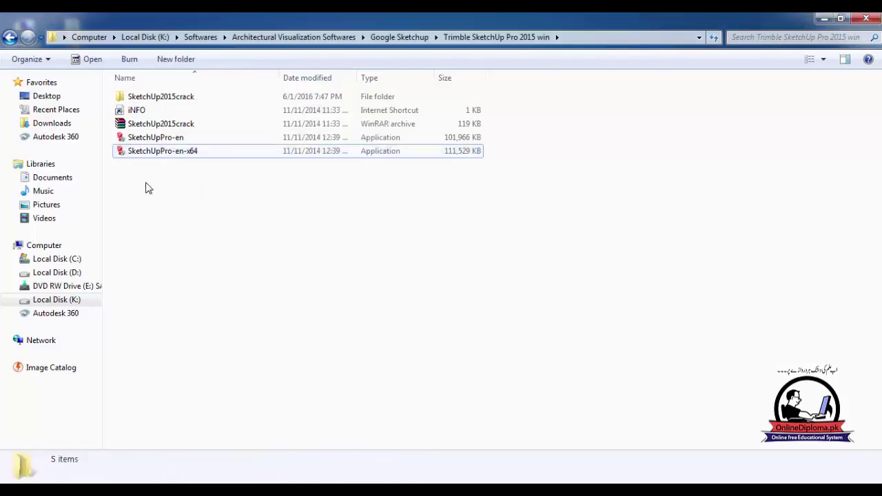
pyautogui.click(190, 161)
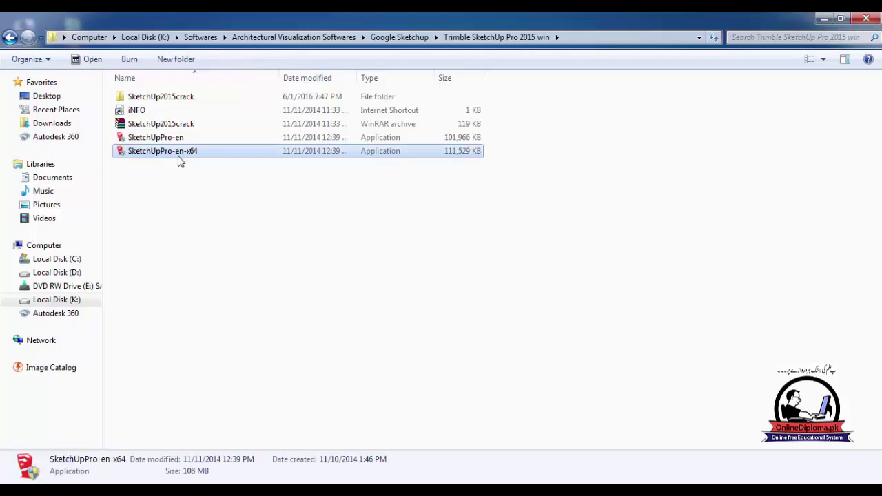
pyautogui.rightClick(178, 159)
pyautogui.click(164, 142)
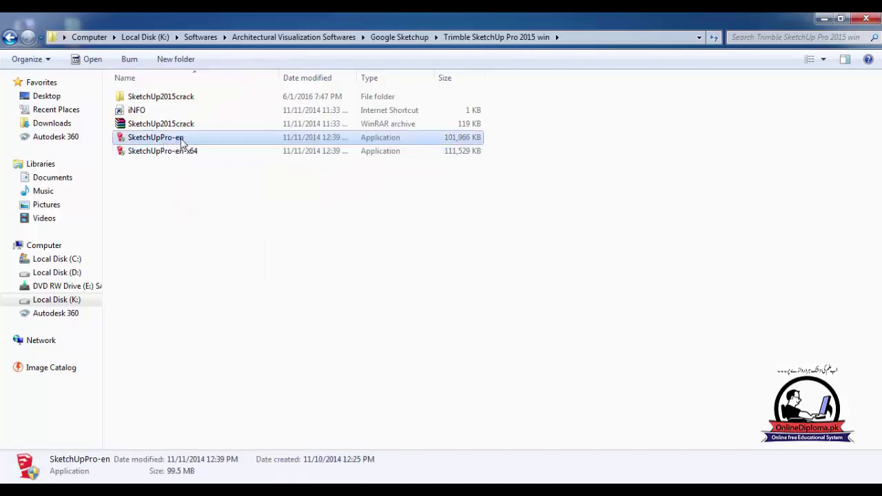
pyautogui.moveTo(155, 137)
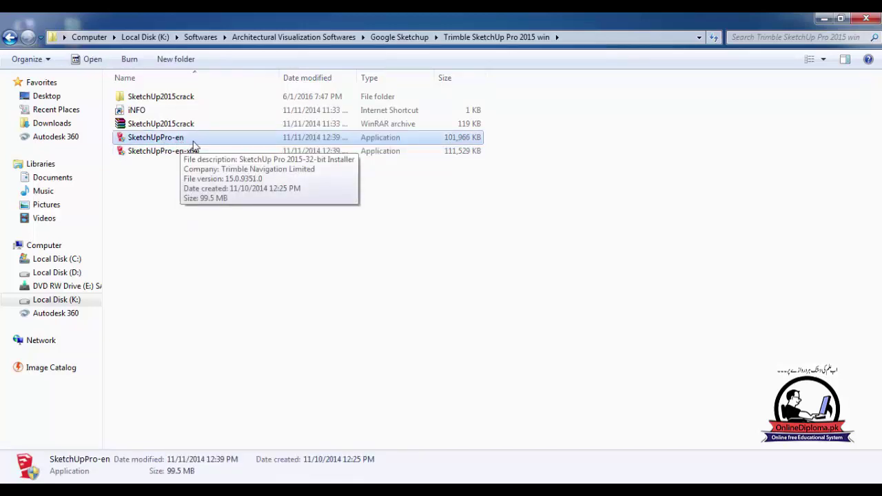
pyautogui.click(191, 153)
pyautogui.rightClick(191, 155)
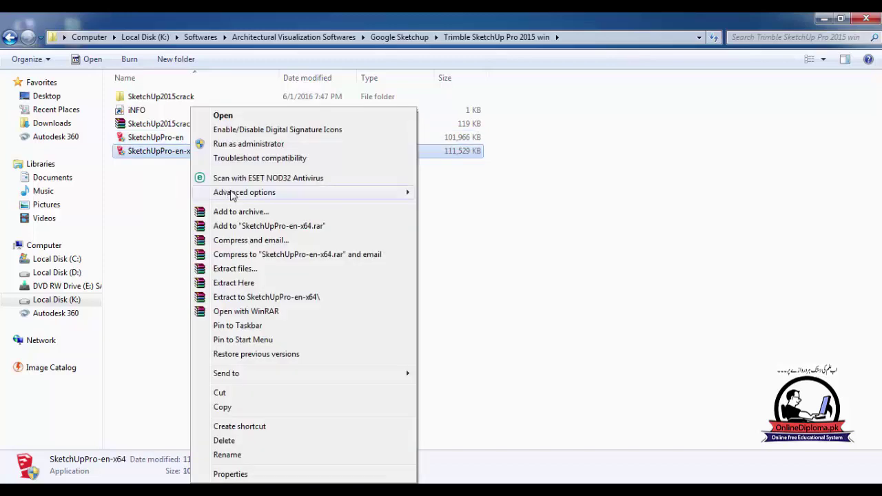
# Run SketchUpPro-en-x64 as administrator and accept the licence agreement in Setup
pyautogui.click(228, 143)
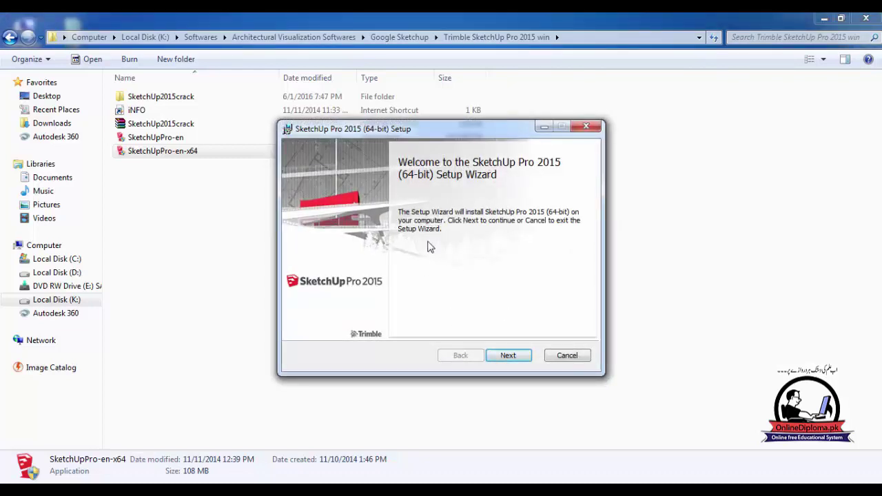
pyautogui.click(507, 356)
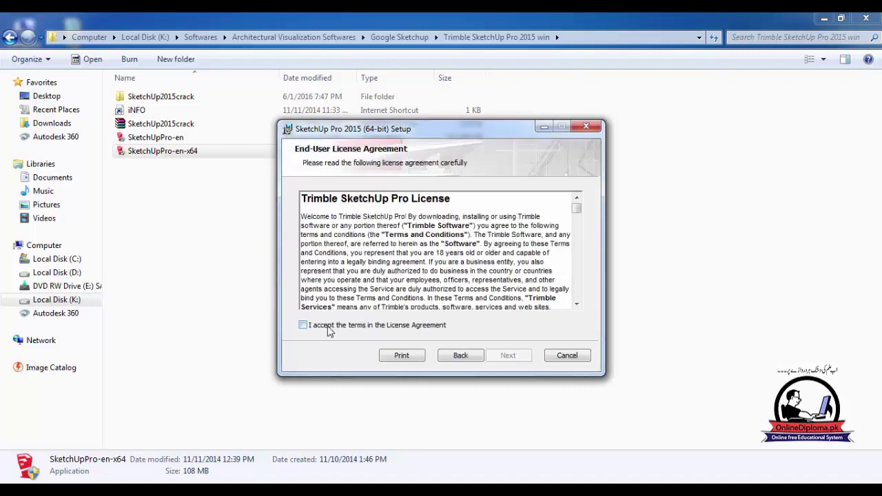
pyautogui.click(303, 326)
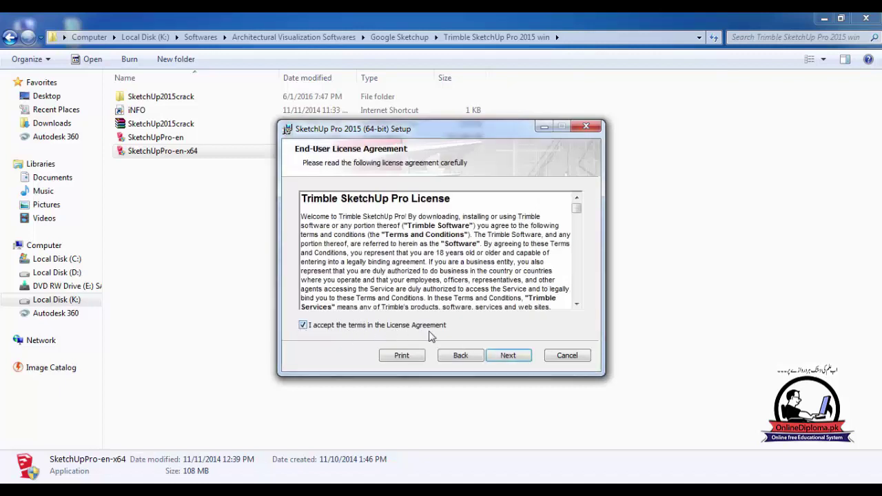
pyautogui.click(507, 360)
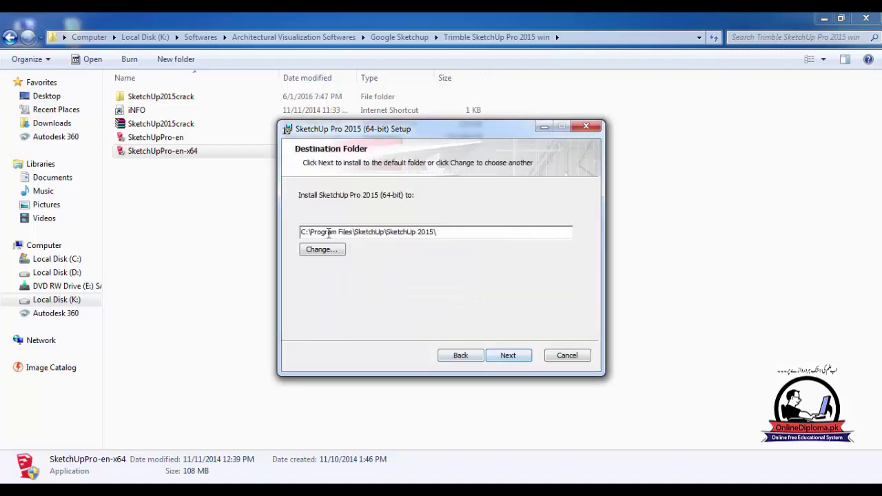
# Install to the default Program Files folder and close the finished Setup wizard
pyautogui.moveTo(324, 232); pyautogui.dragTo(447, 232)
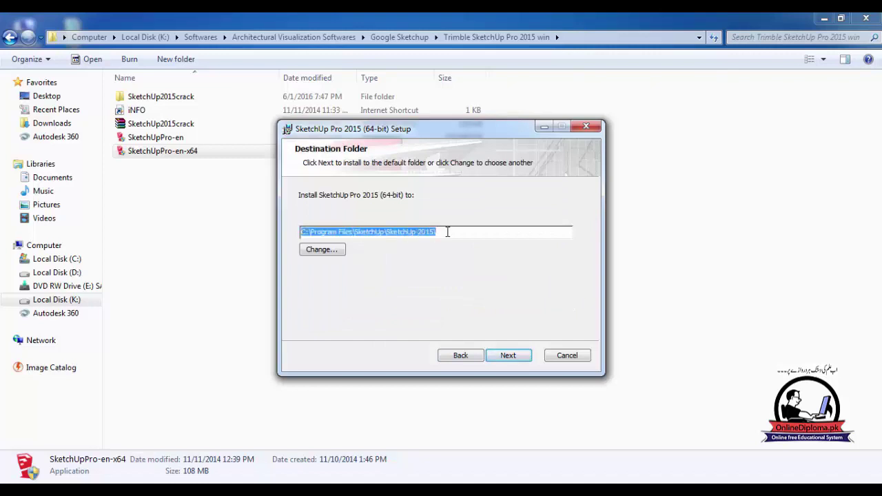
pyautogui.click(507, 361)
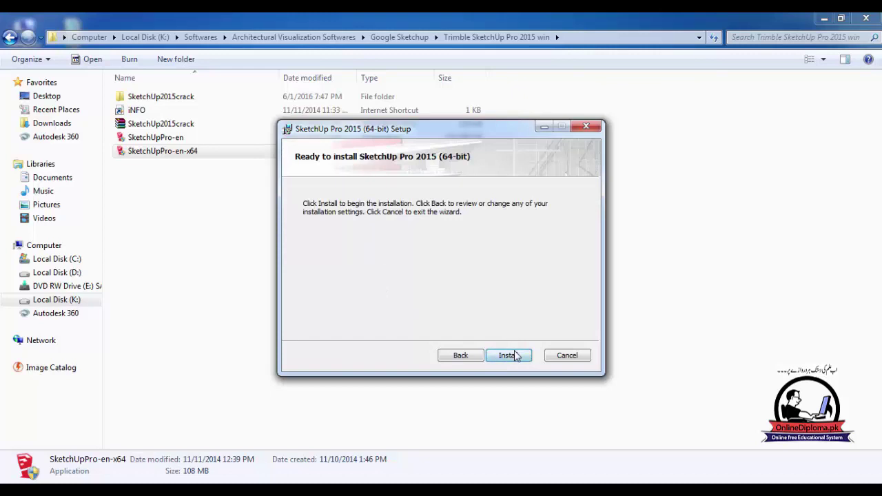
pyautogui.click(516, 356)
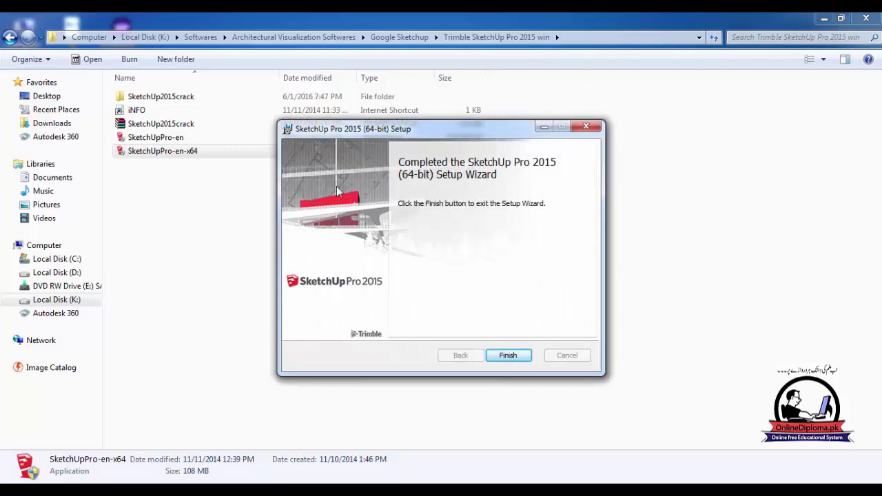
pyautogui.click(507, 355)
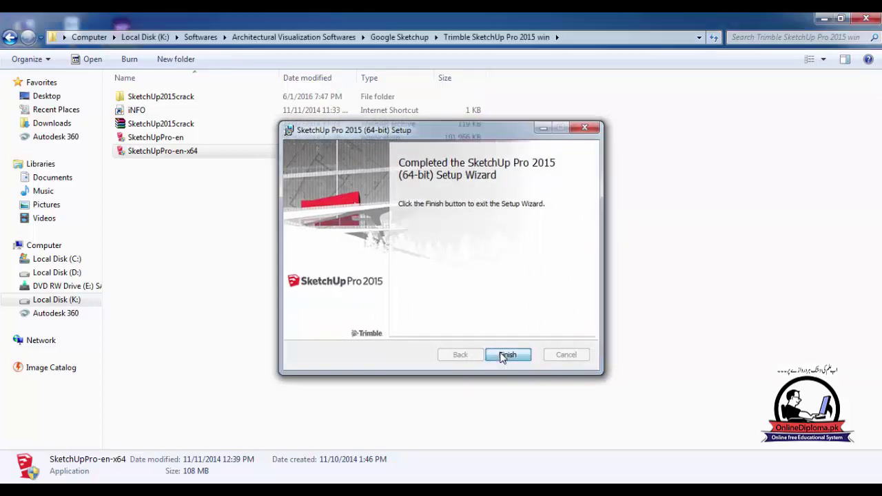
# Run su2015-64-patch from the SketchUp2015crack folder as administrator and apply it to SketchUp
pyautogui.doubleClick(160, 100)
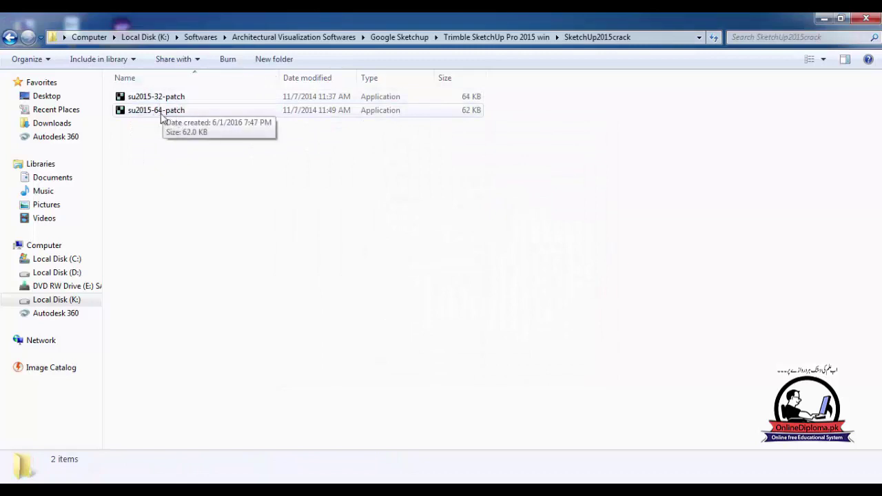
pyautogui.rightClick(161, 114)
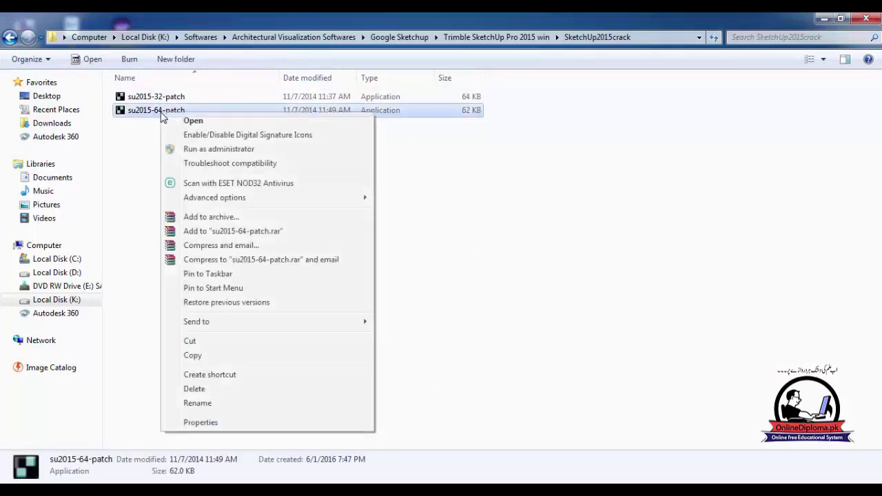
pyautogui.click(182, 150)
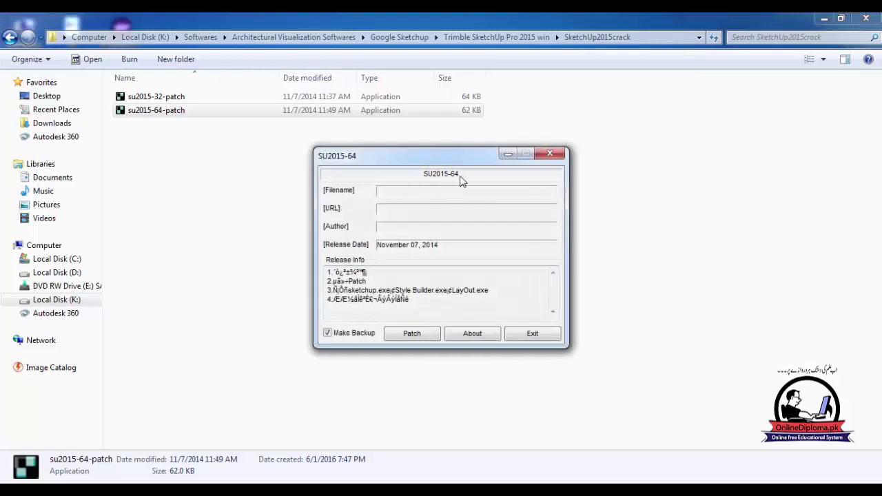
pyautogui.click(432, 340)
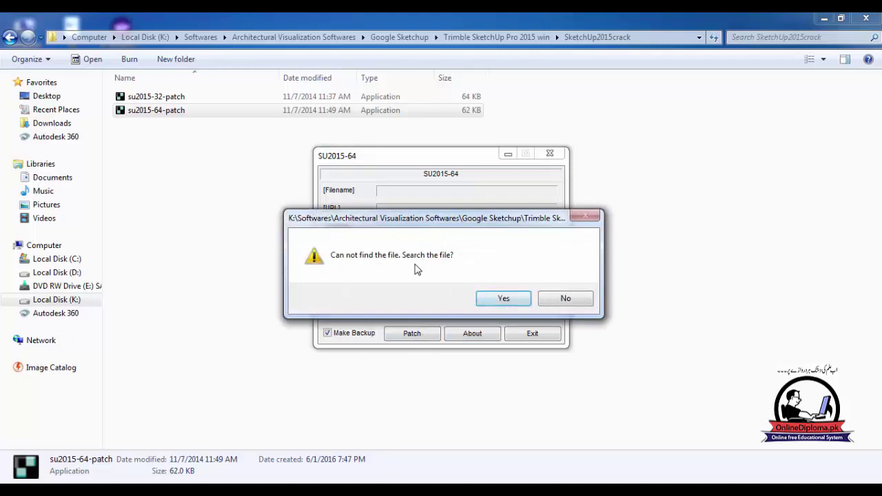
# Point the patch to SketchUp.exe in C:\Program Files\SketchUp\SketchUp 2015
pyautogui.click(510, 303)
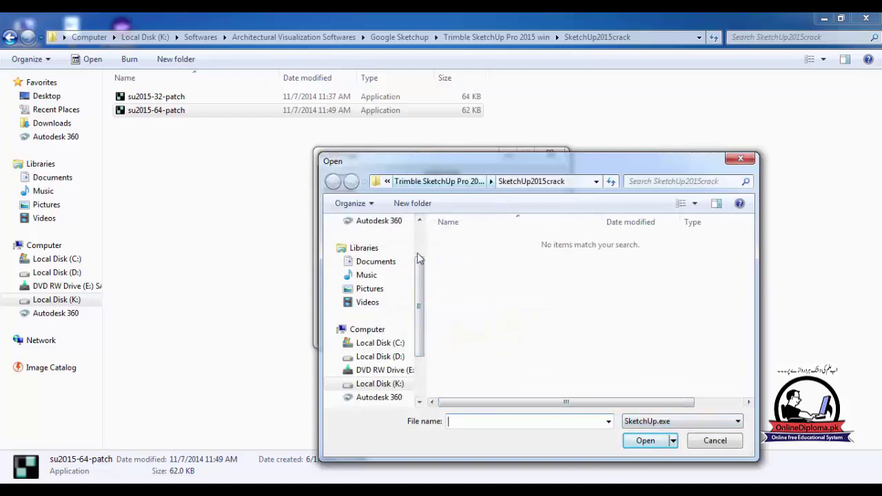
pyautogui.click(362, 343)
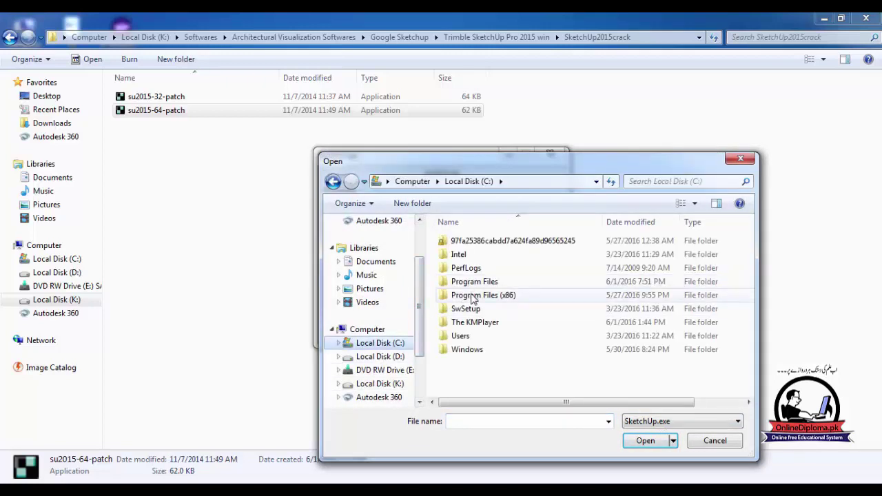
pyautogui.doubleClick(474, 282)
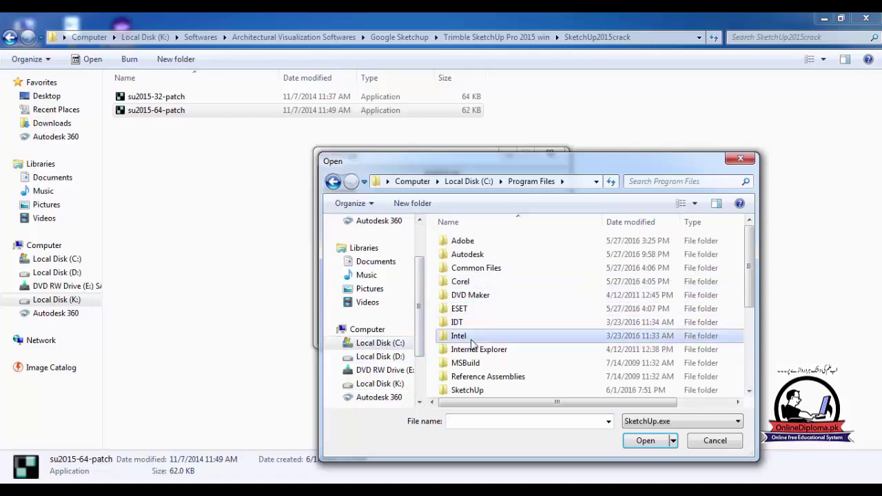
pyautogui.doubleClick(469, 390)
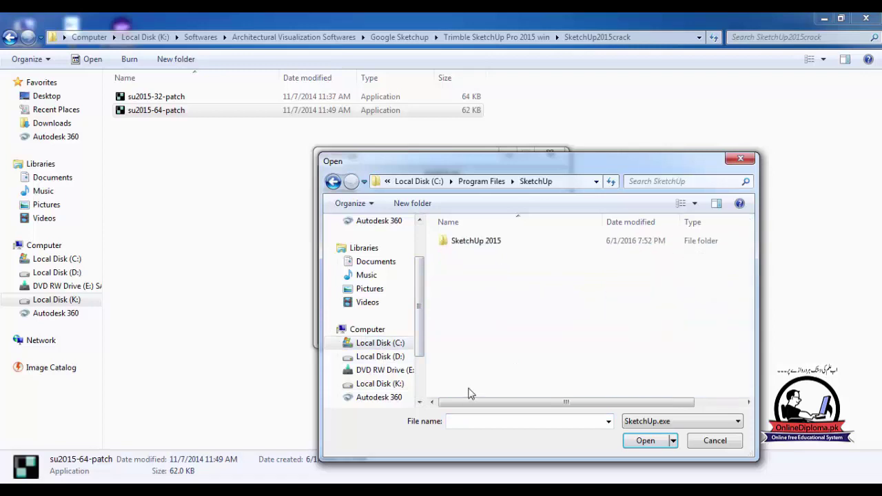
pyautogui.doubleClick(479, 246)
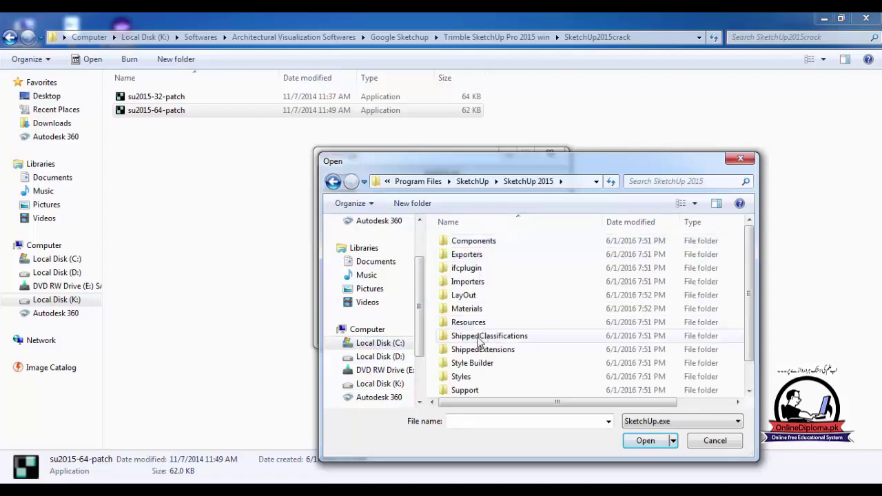
pyautogui.scroll(-1, 482, 345)
pyautogui.doubleClick(486, 392)
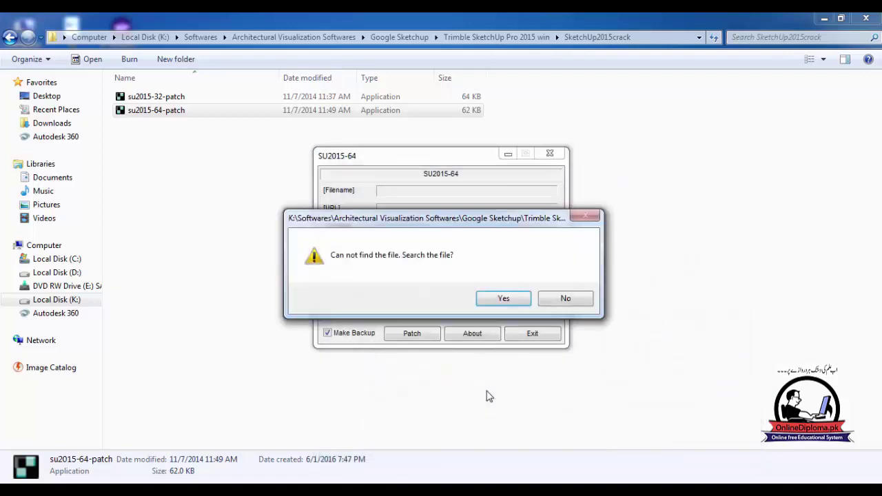
# Select LayOut.exe from the LayOut folder for patching
pyautogui.click(500, 300)
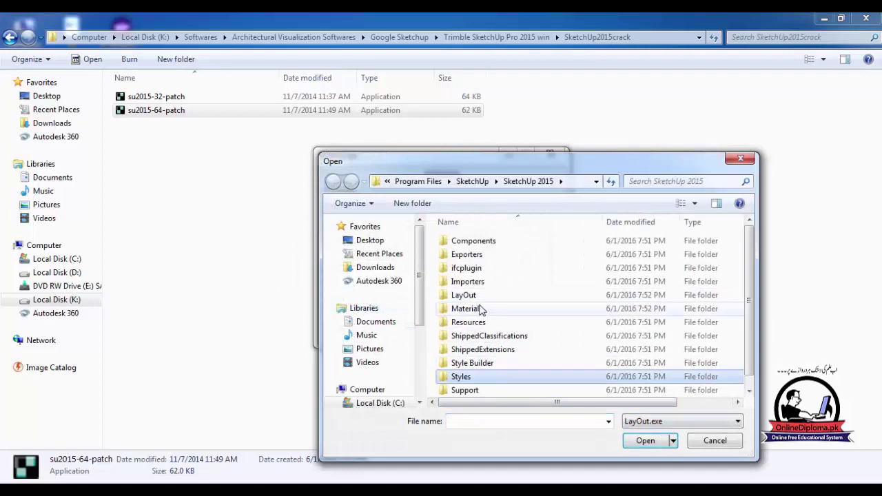
pyautogui.doubleClick(477, 296)
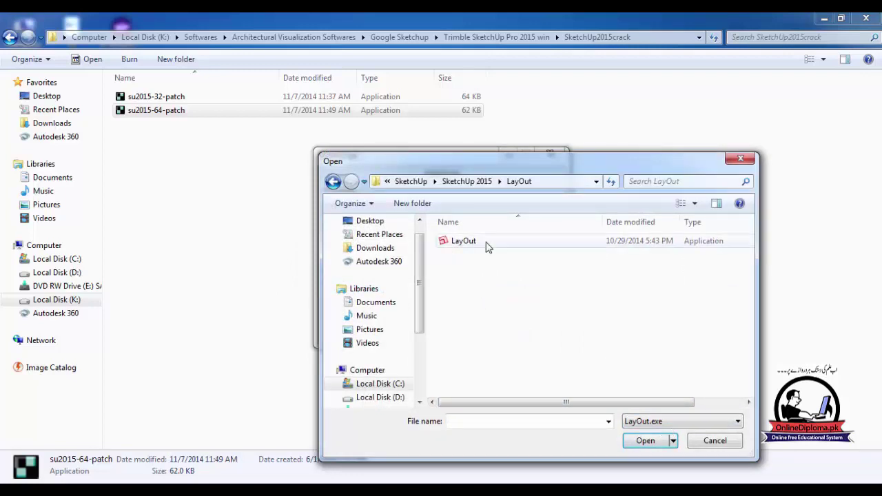
pyautogui.doubleClick(487, 247)
pyautogui.click(505, 300)
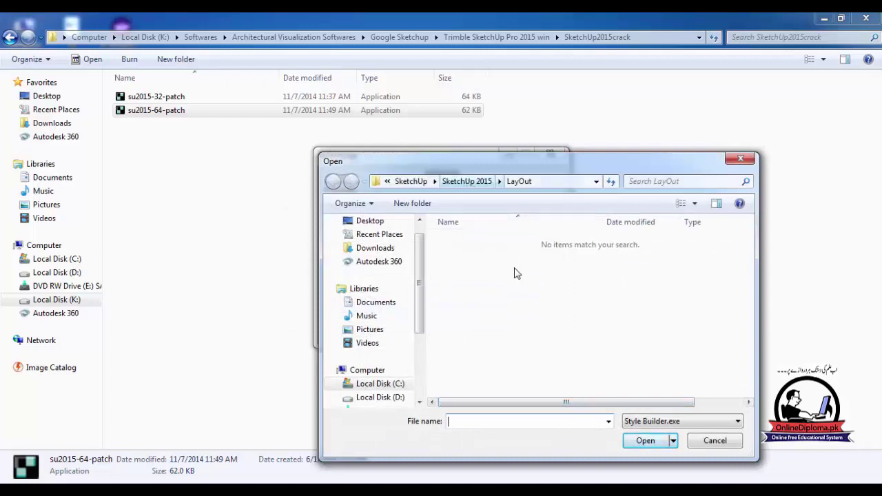
# Select Style Builder.exe for patching, then exit the patcher and close Explorer
pyautogui.click(467, 182)
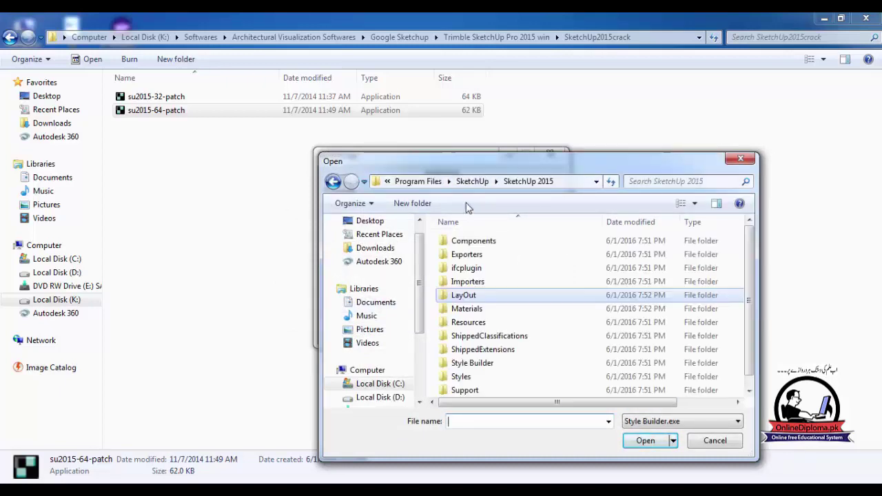
pyautogui.doubleClick(483, 369)
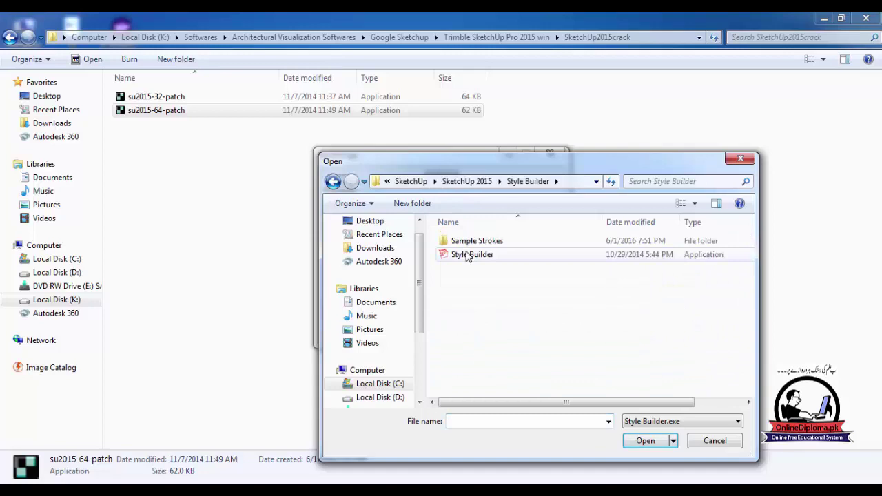
pyautogui.doubleClick(465, 255)
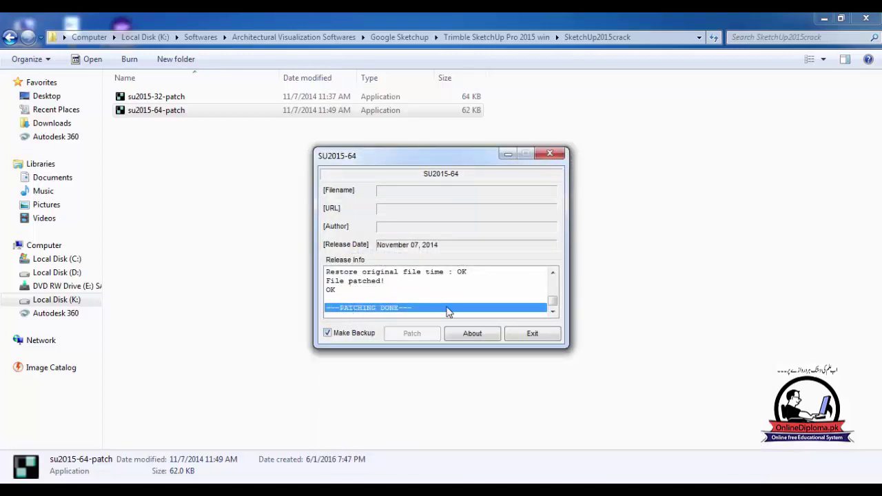
pyautogui.click(532, 334)
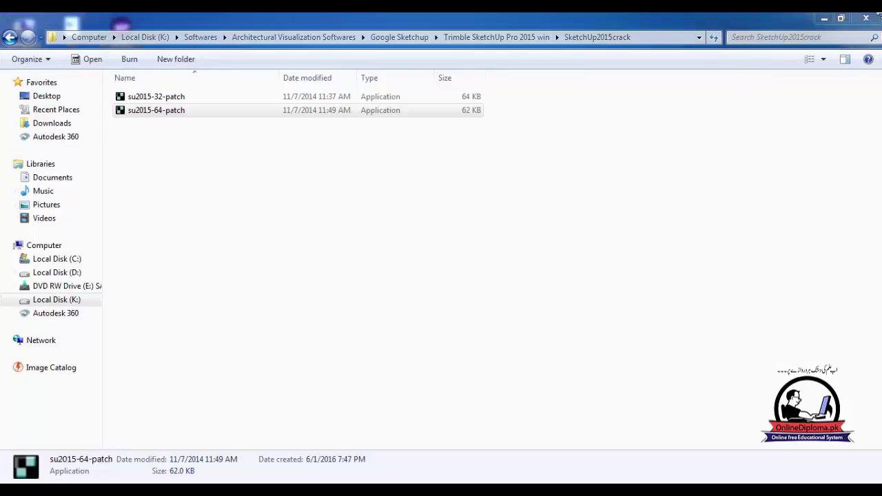
pyautogui.click(866, 18)
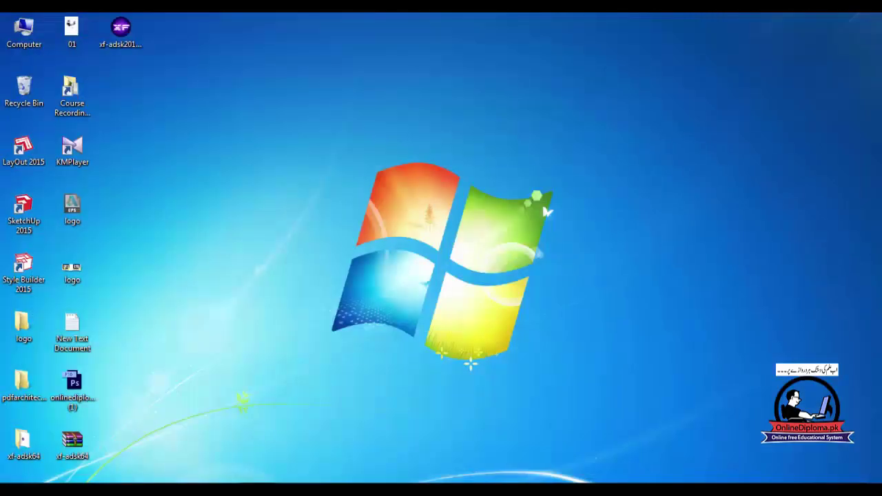
# Launch SketchUp 2015 from the Start menu and start a model using Simple Template - Feet and Inches
pyautogui.press('super')
pyautogui.click(69, 418)
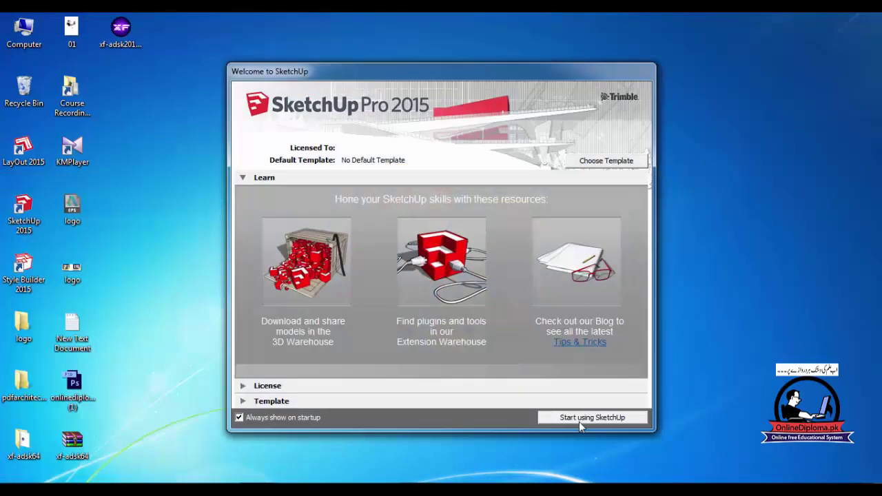
pyautogui.click(579, 419)
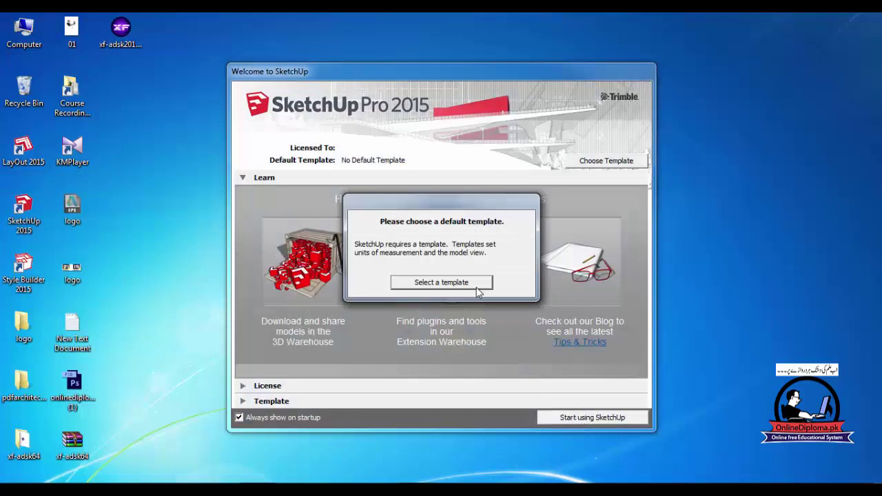
pyautogui.click(441, 283)
pyautogui.click(352, 266)
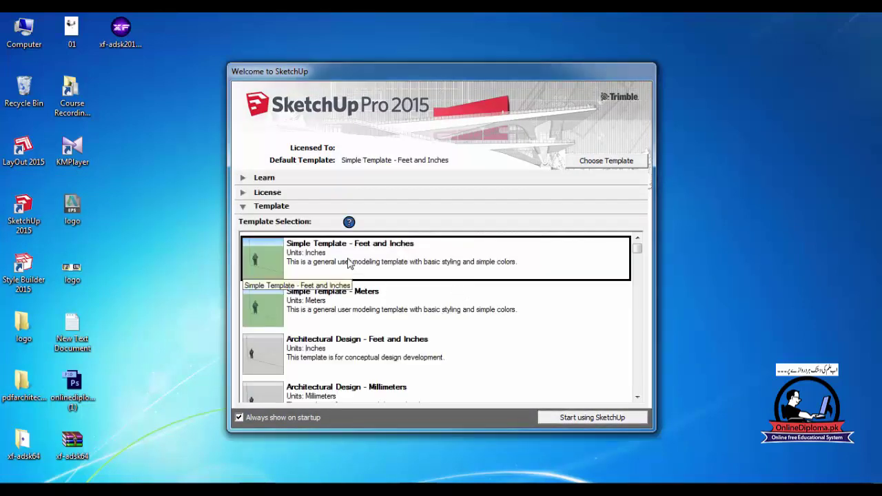
pyautogui.click(578, 418)
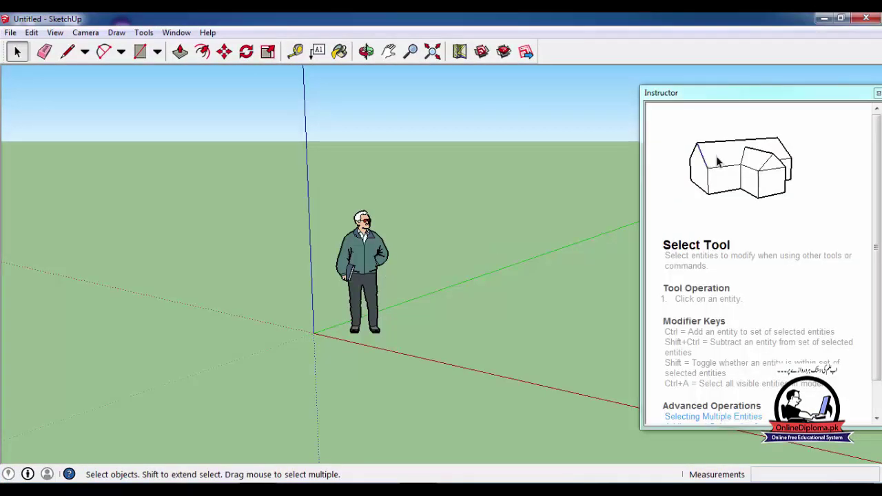
# Close the Instructor panel and hide the standing man figure
pyautogui.click(876, 94)
pyautogui.click(350, 274)
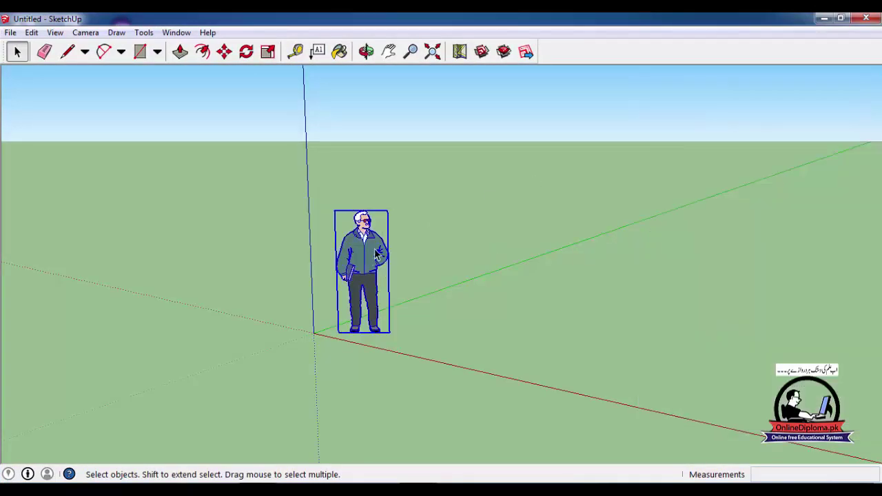
pyautogui.rightClick(374, 254)
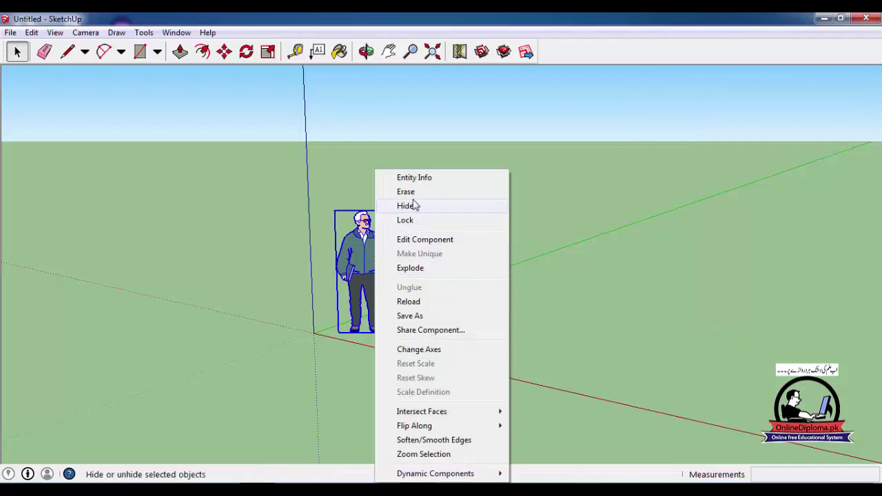
pyautogui.click(406, 205)
# Confirm Version 15.0.9350 64-bit in Help > About SketchUp, then maximize the window
pyautogui.click(10, 32)
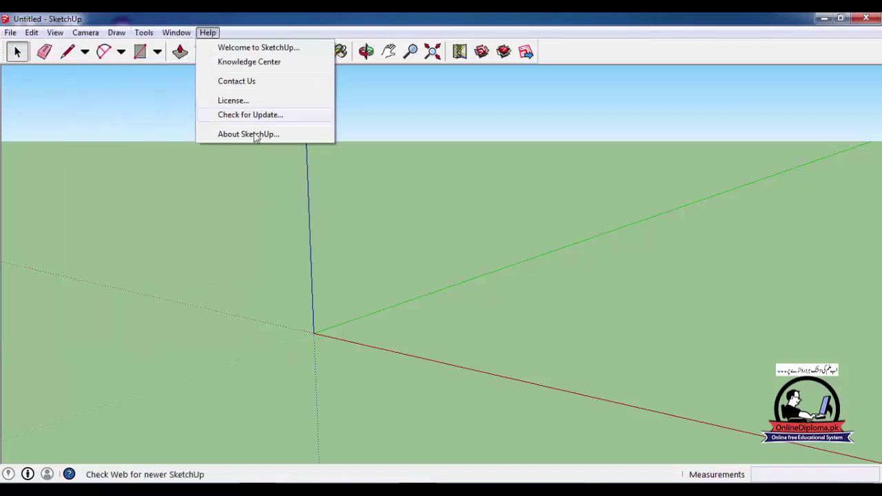
pyautogui.click(256, 135)
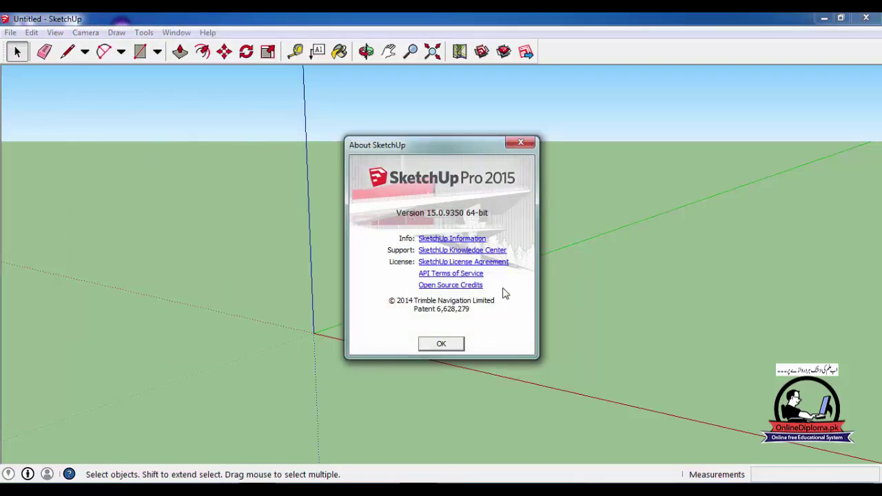
pyautogui.click(442, 343)
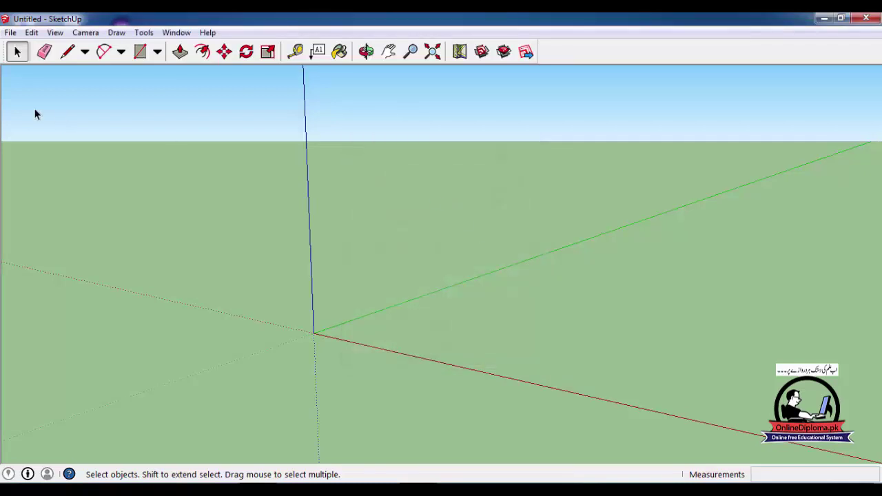
pyautogui.click(13, 33)
pyautogui.click(603, 18)
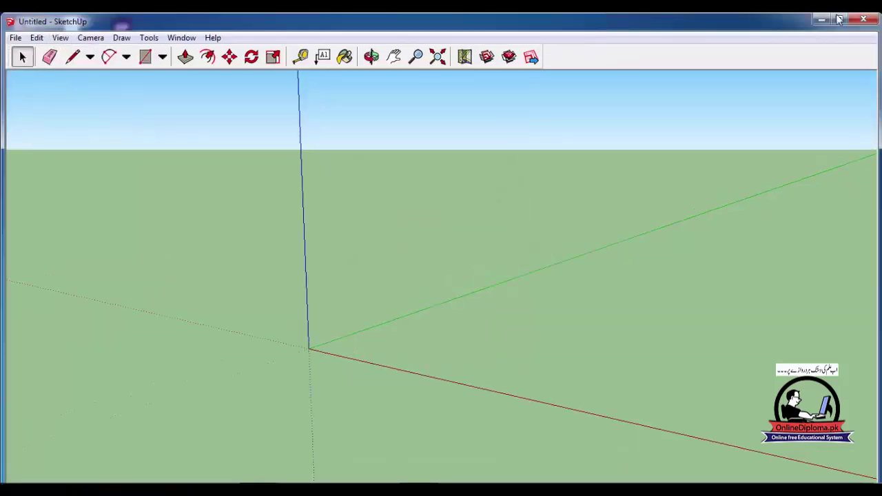
pyautogui.click(839, 20)
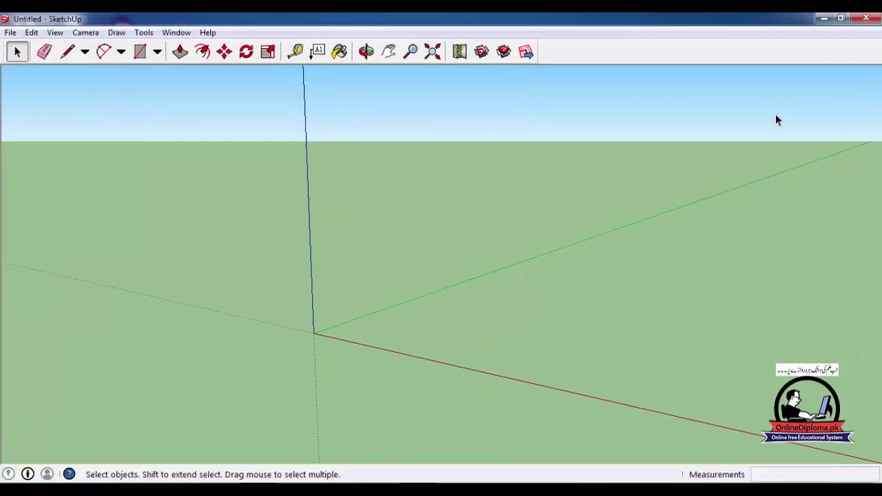